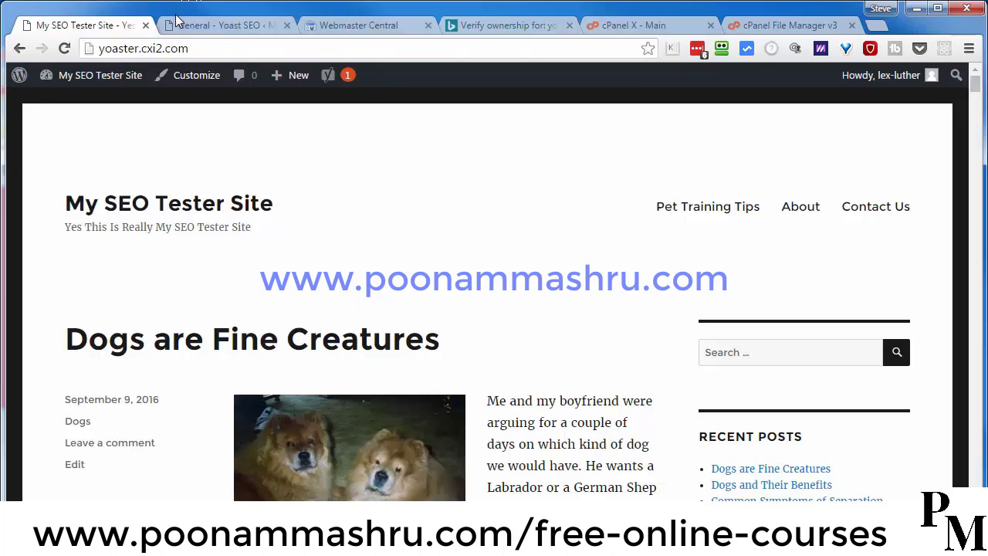
Download the HTML verification file for yoaster.cxi2.com from Google Webmaster Central into the Working folder.
click(220, 25)
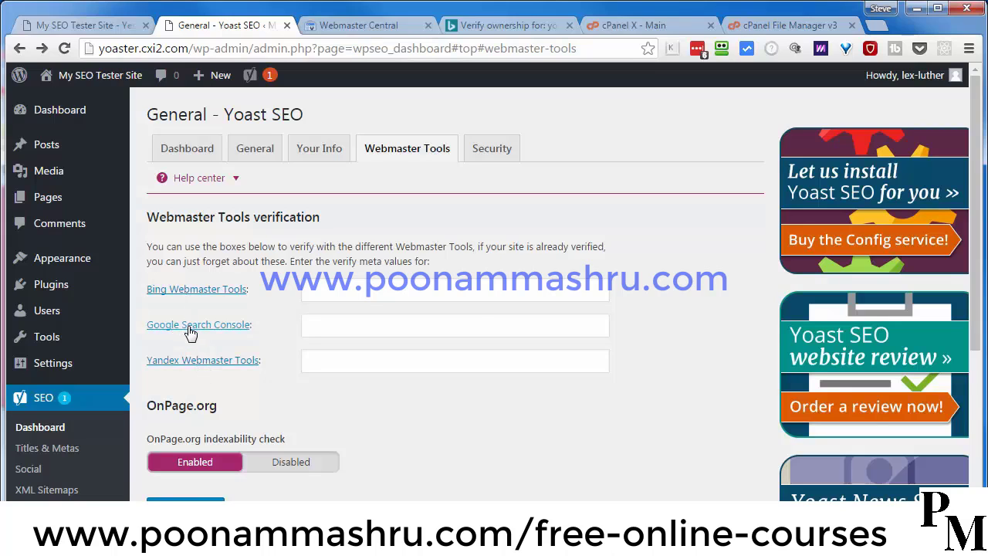
click(342, 28)
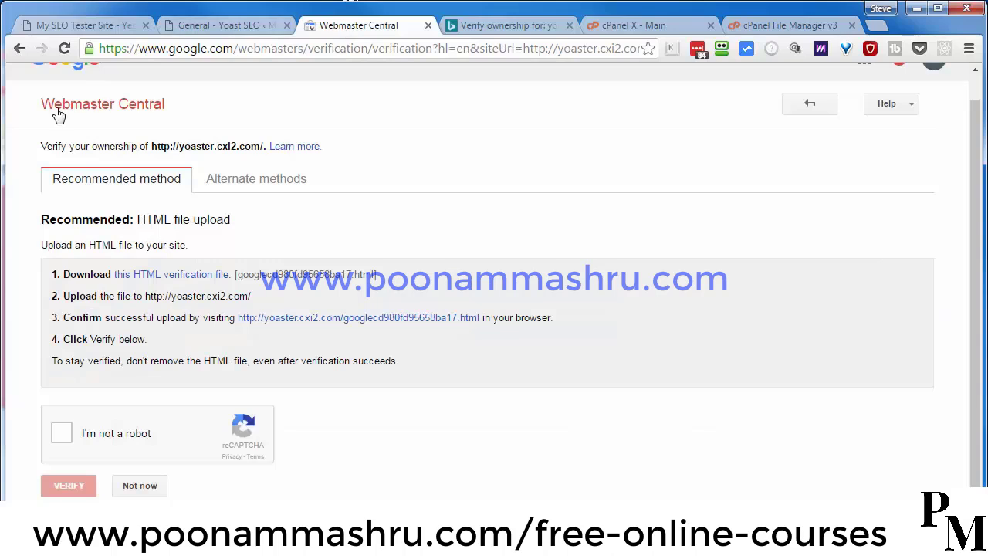
scroll(255, 142, up, 1)
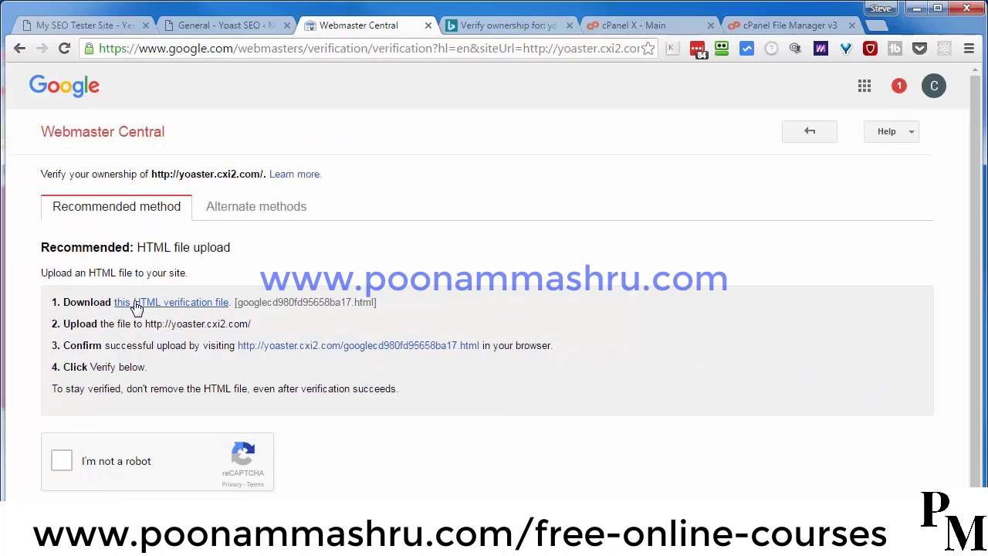
click(185, 261)
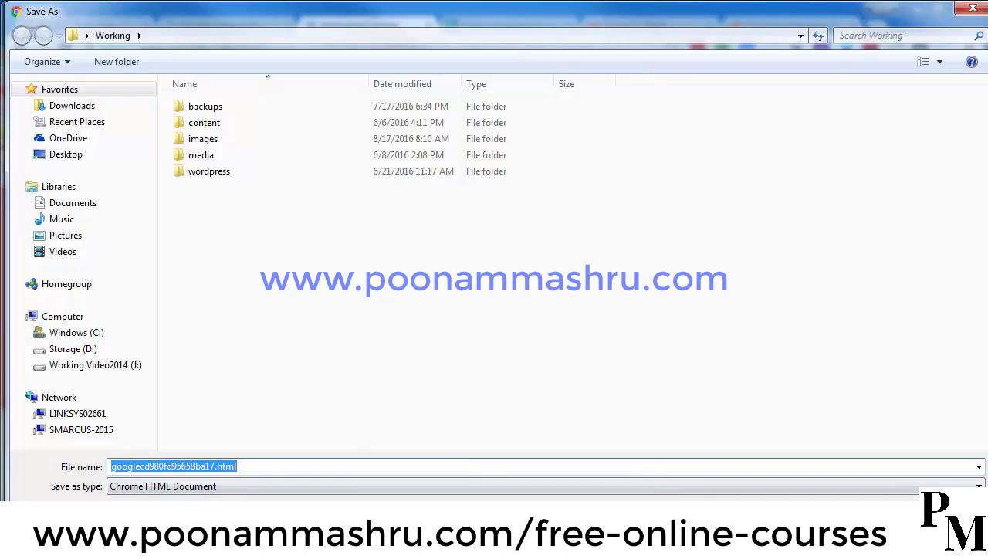
click(871, 523)
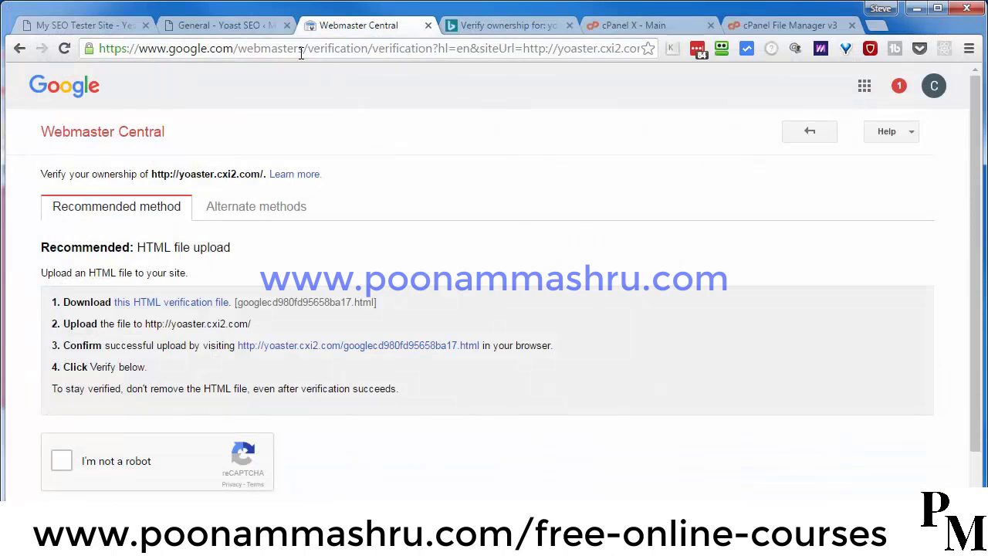
Review Bing Webmaster's ownership verification options for yoaster.cxi2.com and the public_html/yoaster files in the cPanel File Manager.
click(208, 25)
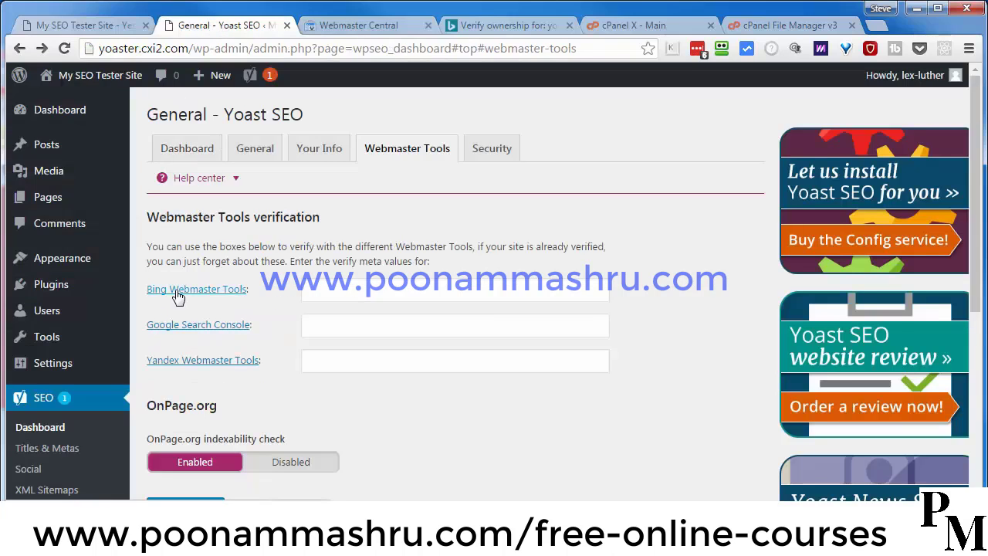
click(123, 540)
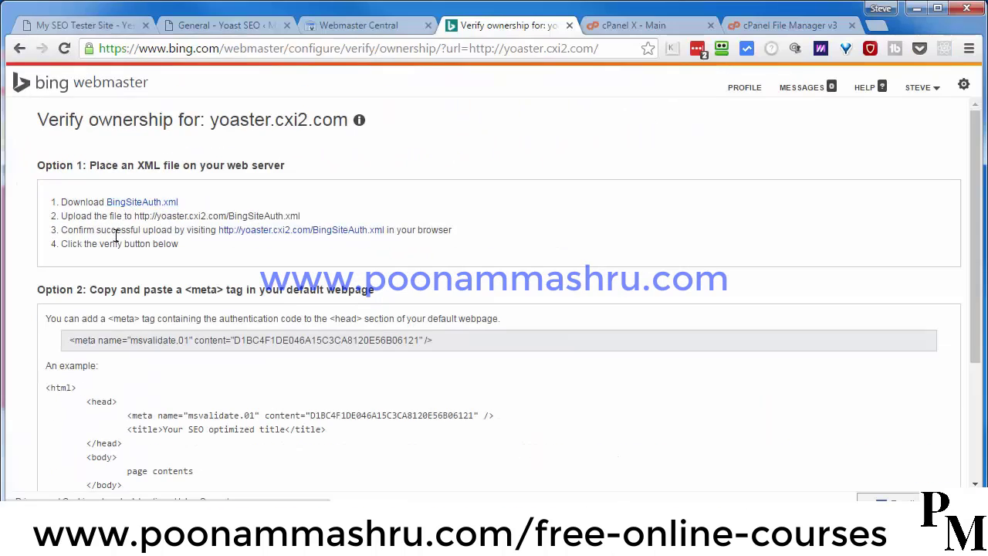
scroll(115, 240, down, 4)
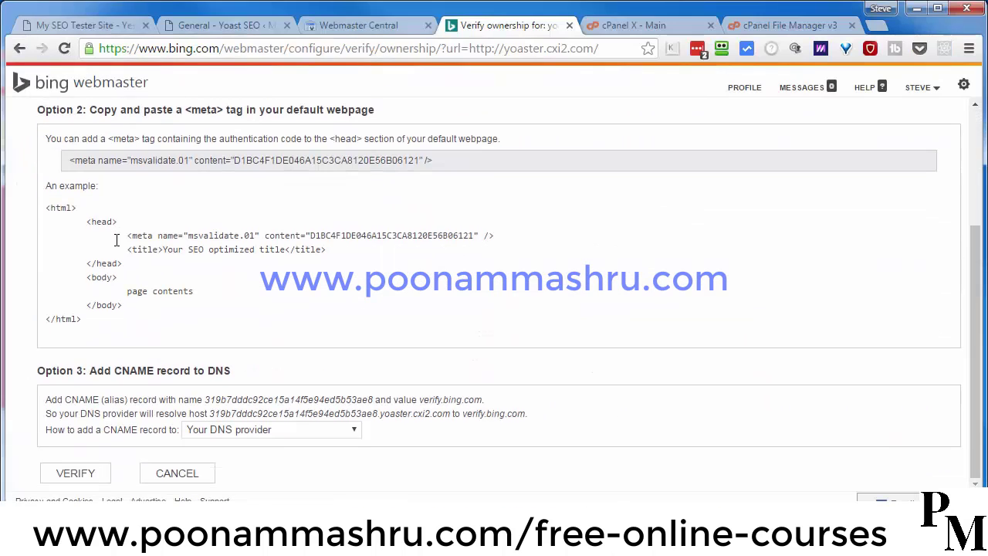
click(75, 472)
scroll(343, 455, up, 2)
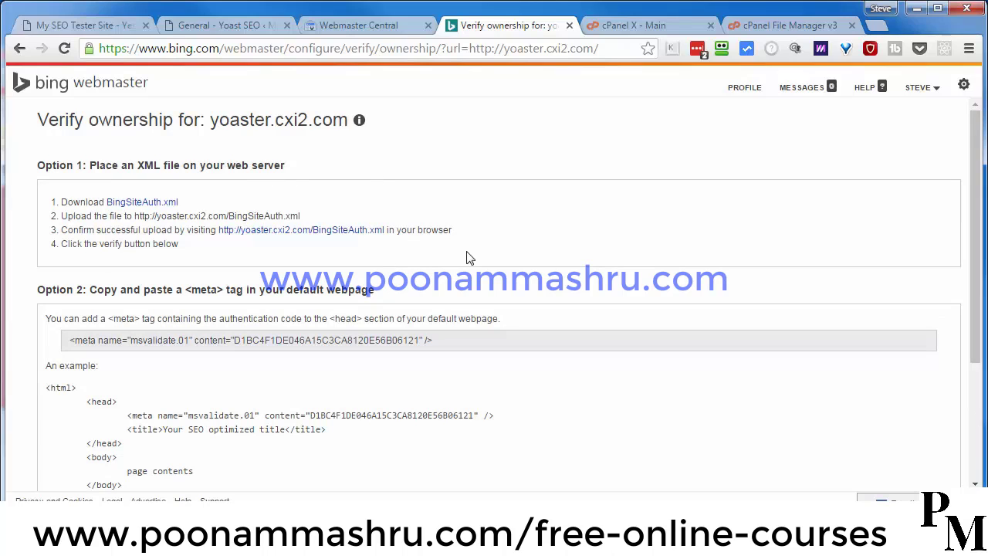
click(625, 25)
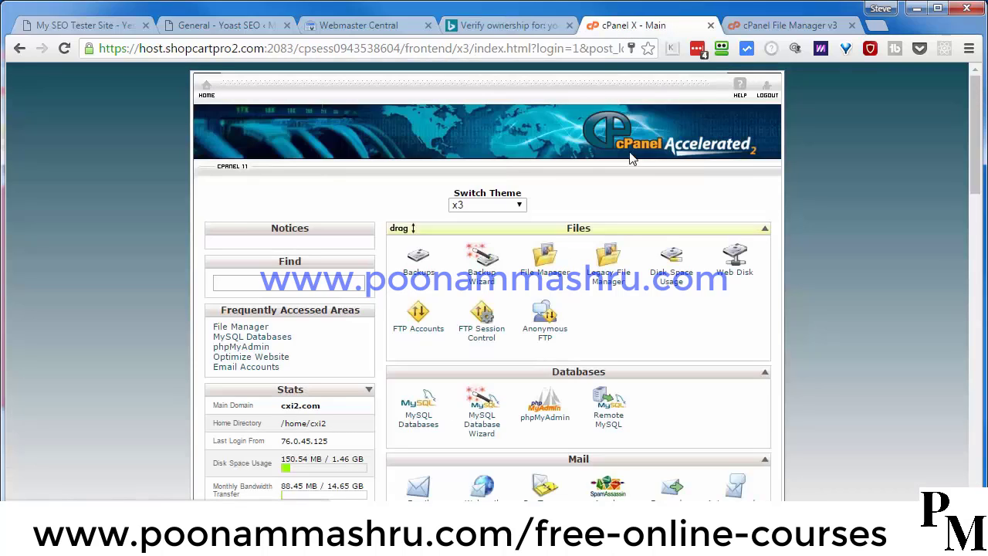
click(778, 25)
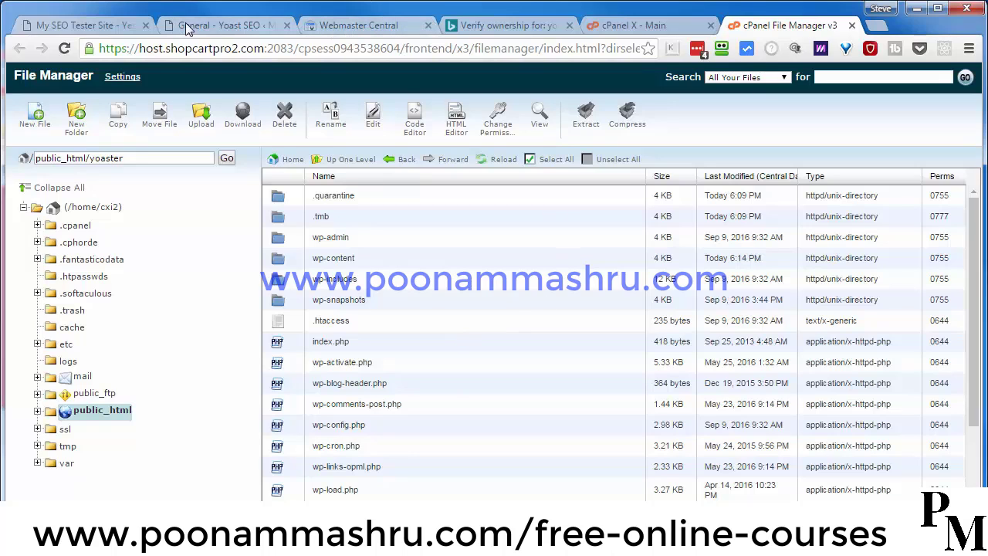
Open WordPress's Add Plugins page in a new browser tab and search for "wp file manager".
click(216, 31)
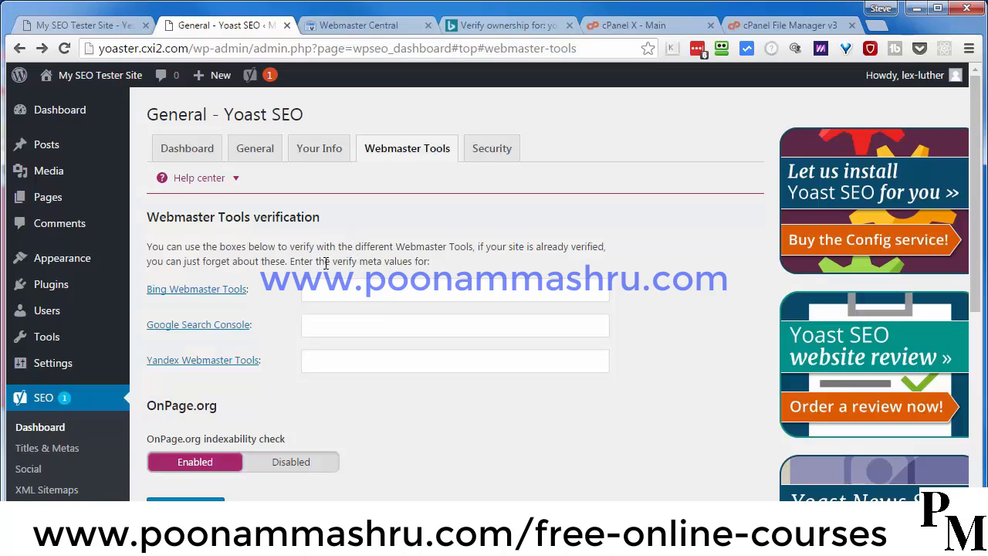
mouse_move(49, 283)
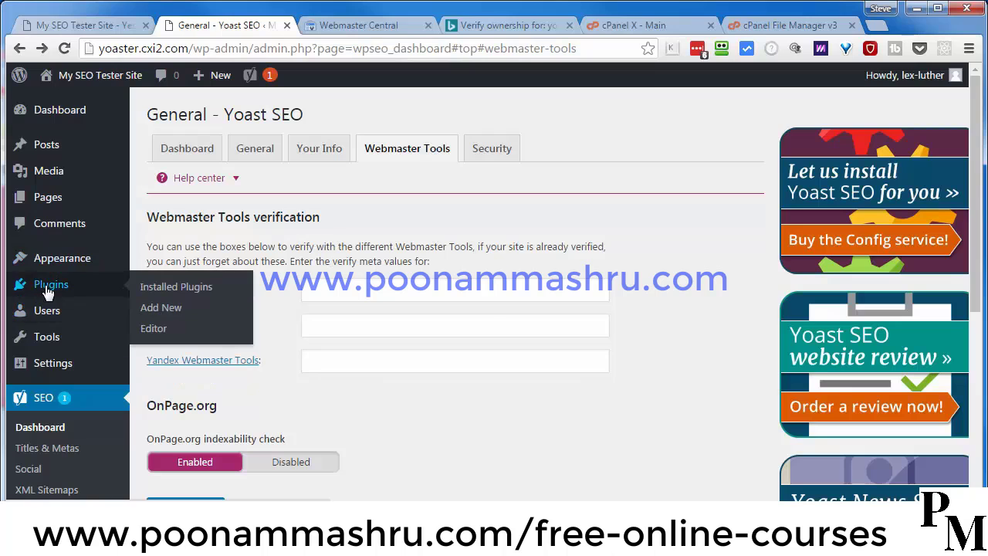
right_click(157, 312)
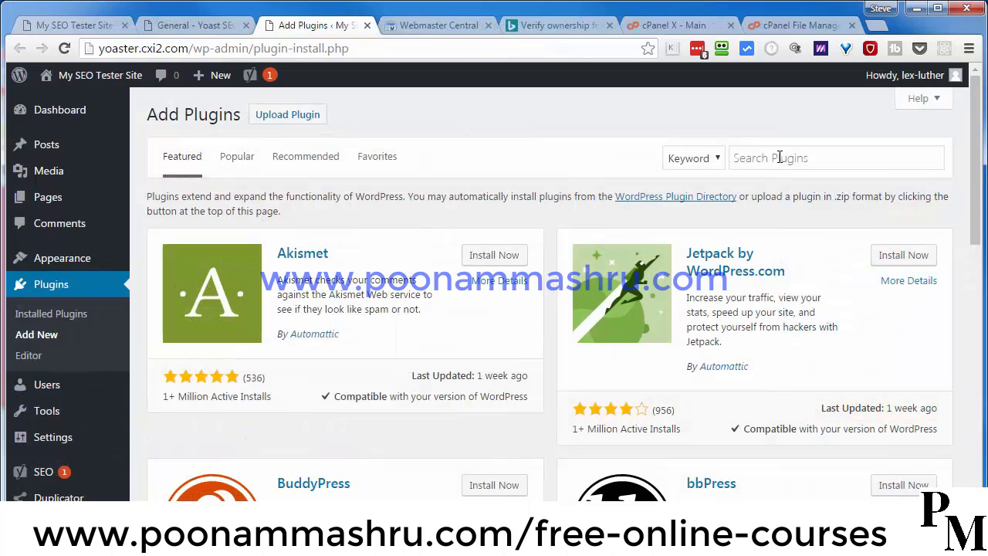
click(779, 157)
text(wp file manager)
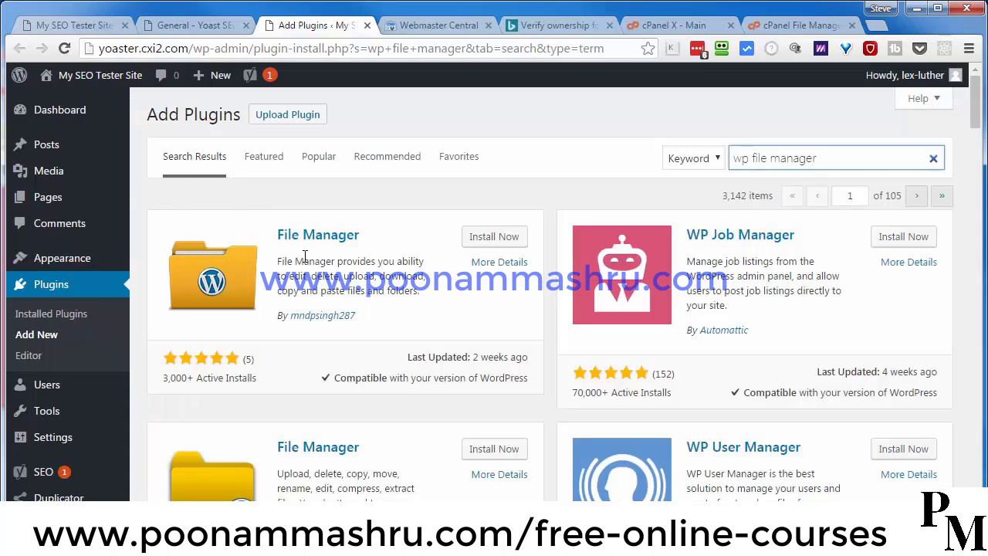
Install and activate the File Manager plugin whose icon is a folder with the WordPress logo.
scroll(308, 278, down, 4)
scroll(313, 288, up, 4)
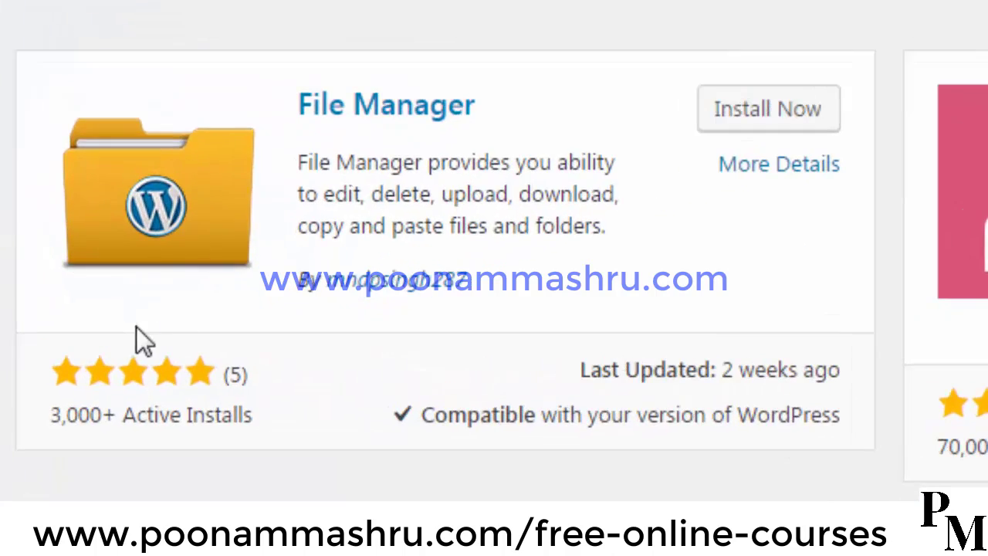
scroll(226, 318, down, 1)
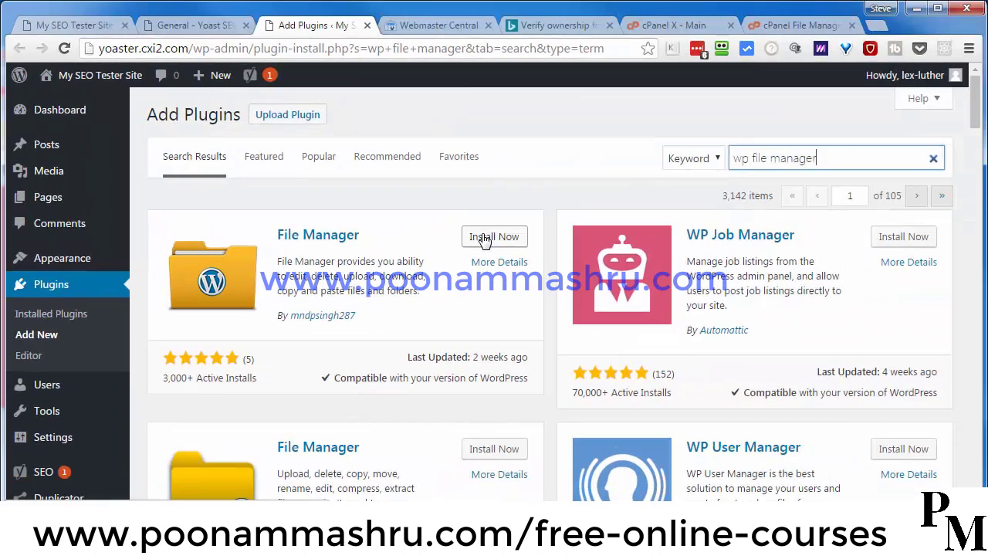
click(484, 240)
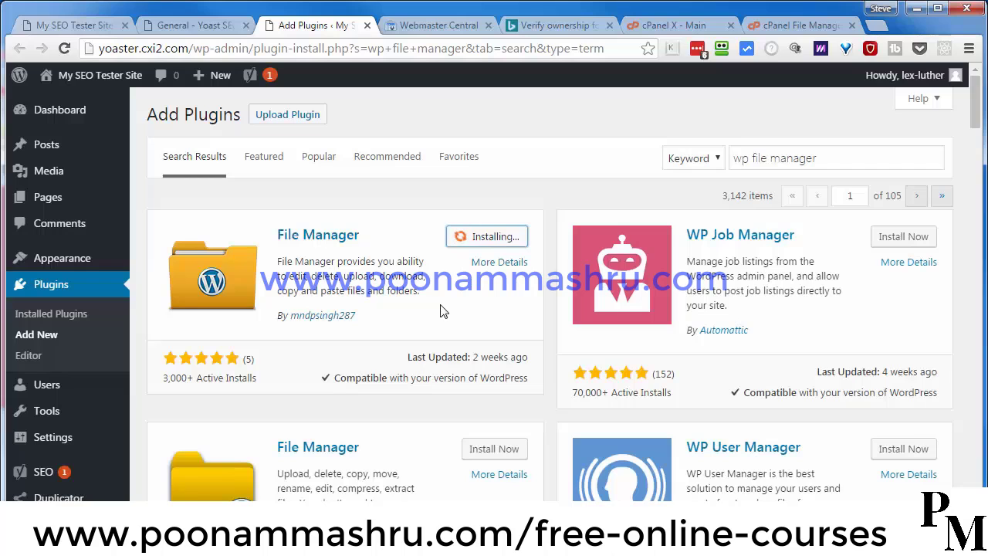
click(498, 242)
scroll(417, 287, down, 1)
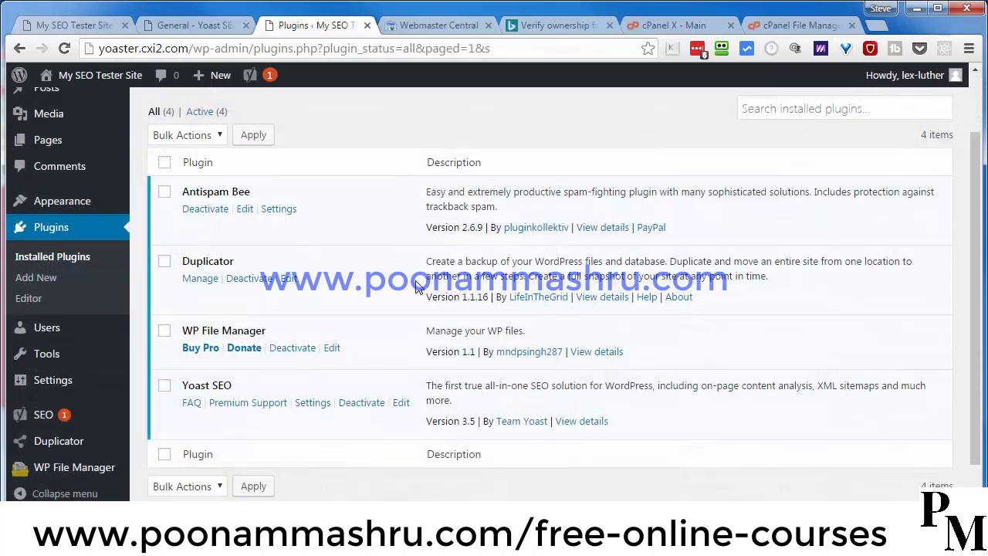
Open WP File Manager in the WordPress admin and compare its yoaster files with those in the cPanel File Manager.
mouse_move(50, 473)
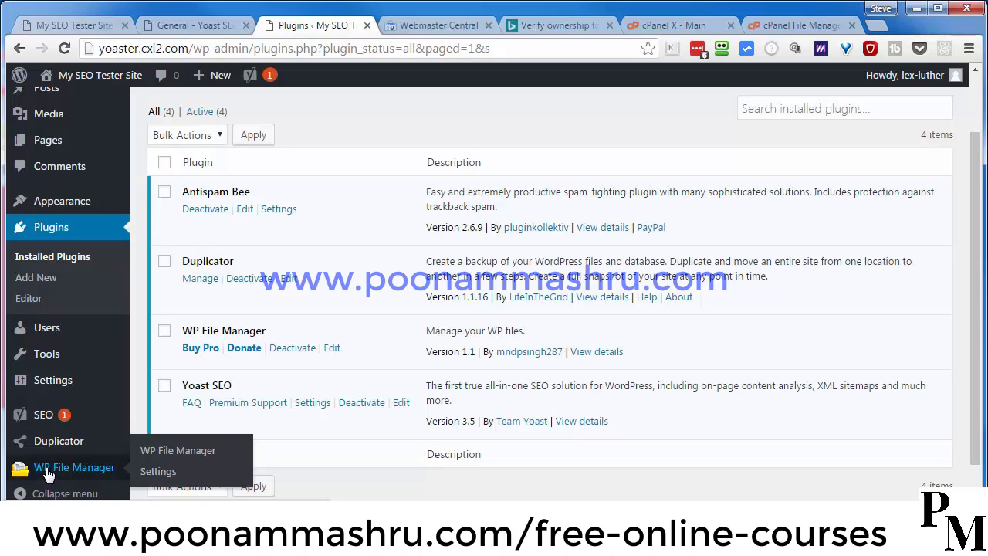
click(82, 472)
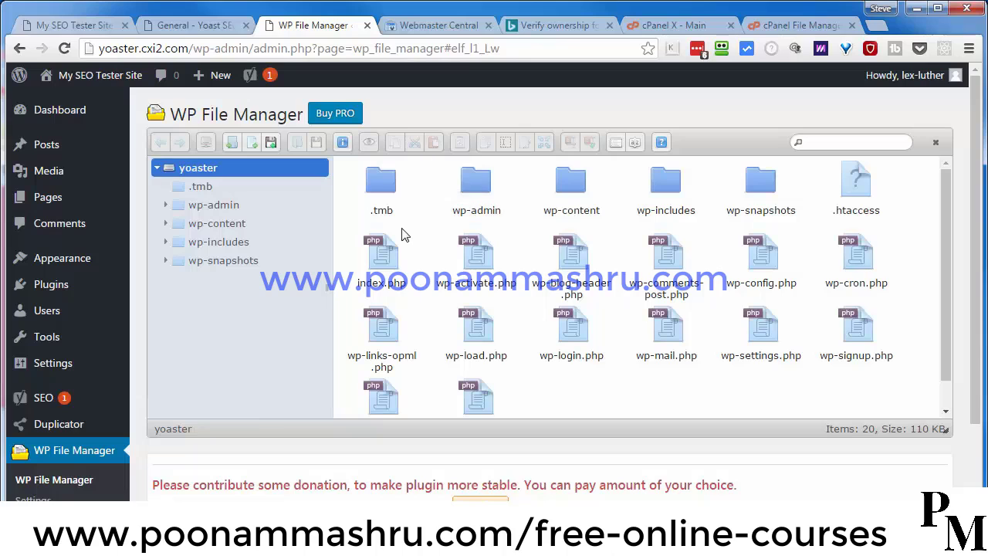
click(769, 27)
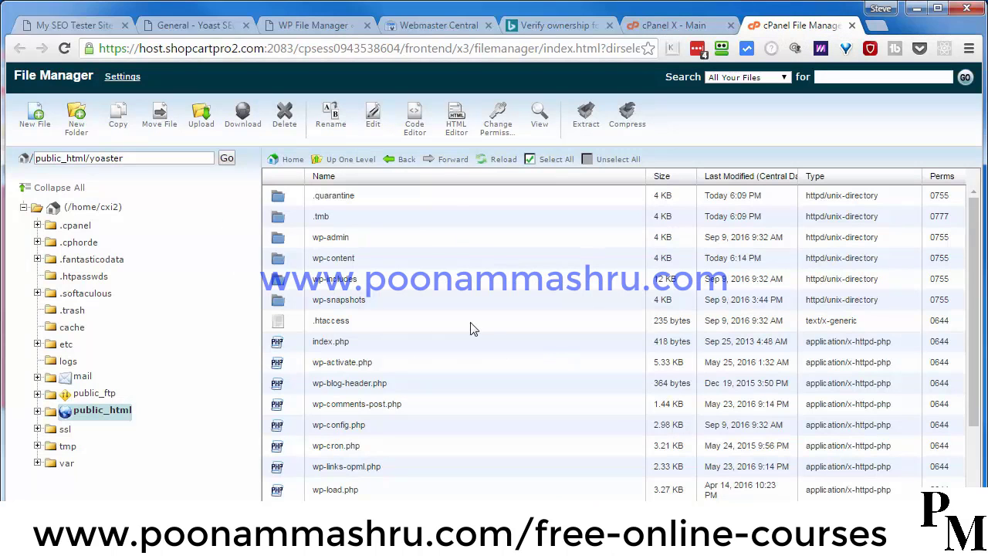
click(310, 28)
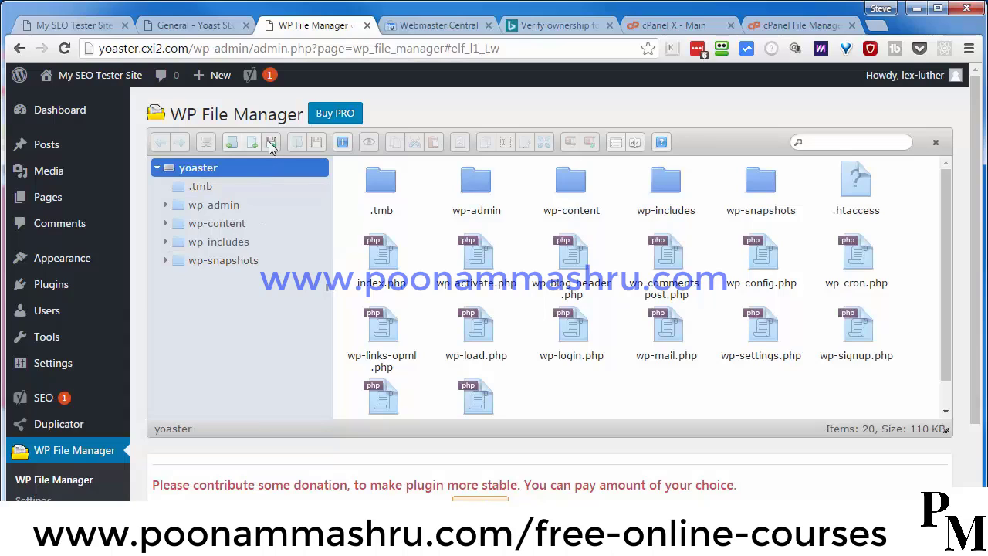
Download BingSiteAuth.xml from Bing Webmaster's ownership verification page into the Working folder.
click(539, 26)
click(124, 204)
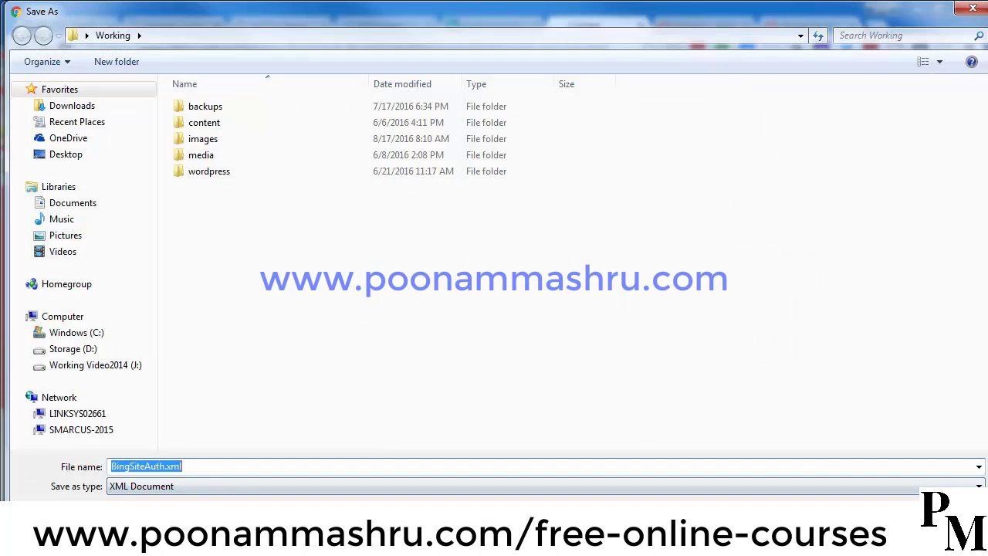
key(Return)
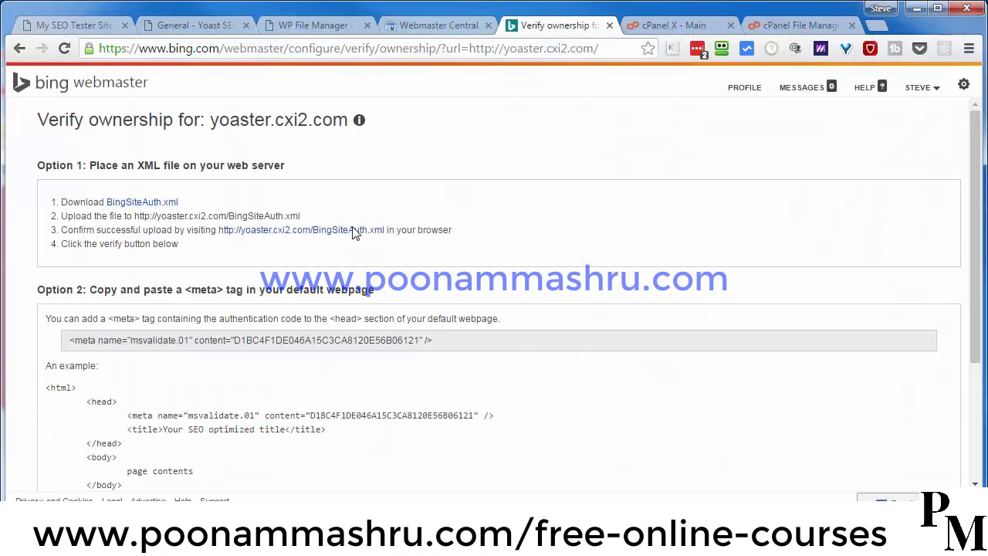
Upload BingSiteAuth.xml and the Google HTML verification file to the yoaster root folder with WP File Manager.
click(311, 24)
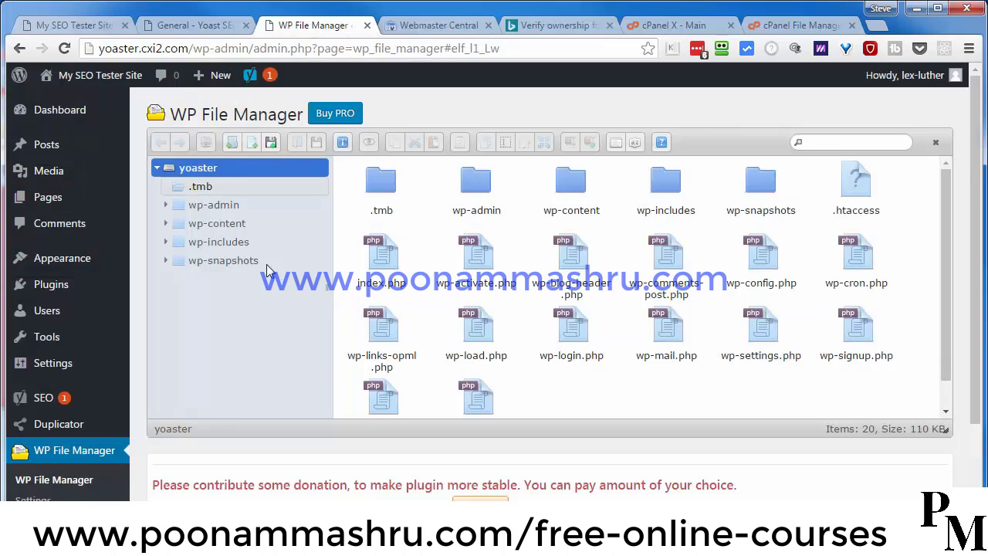
click(271, 144)
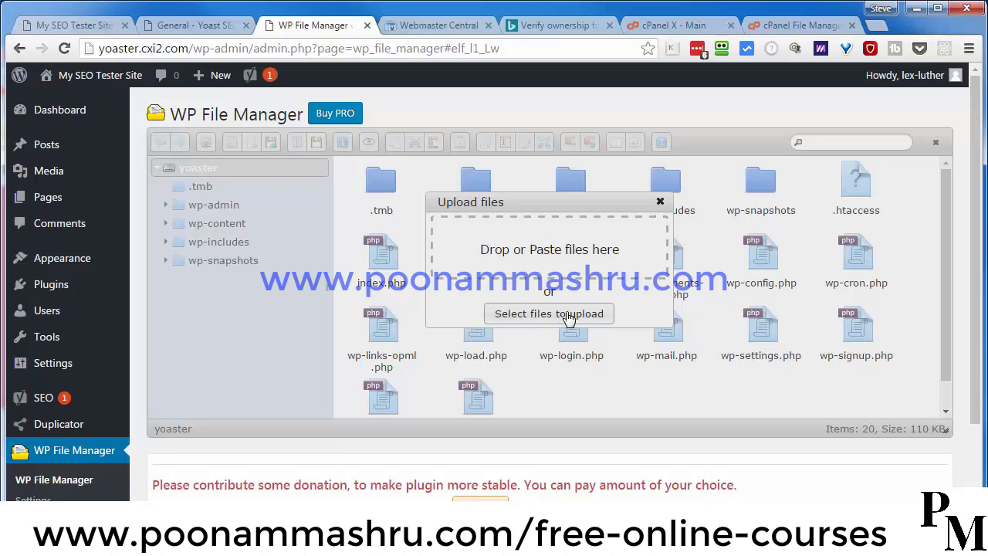
click(524, 317)
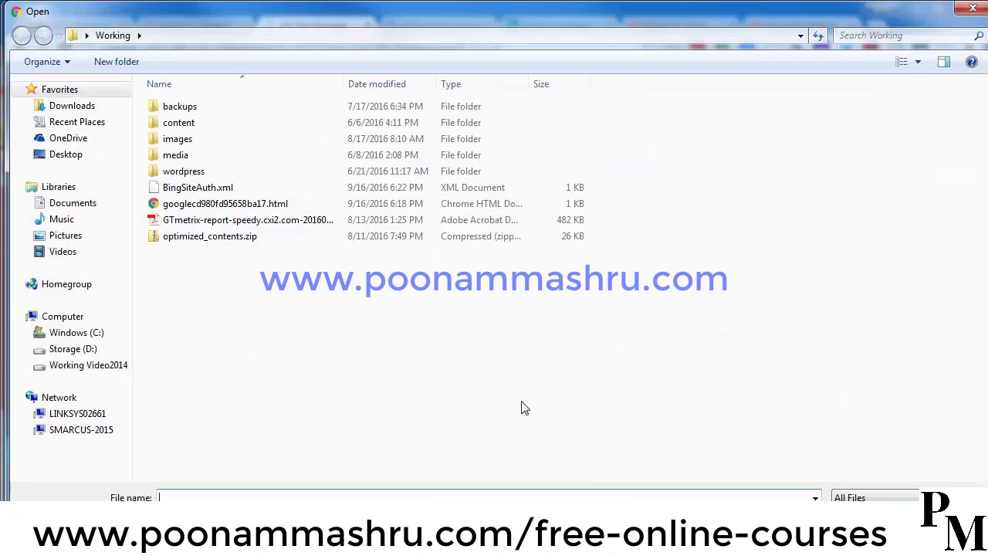
click(198, 207)
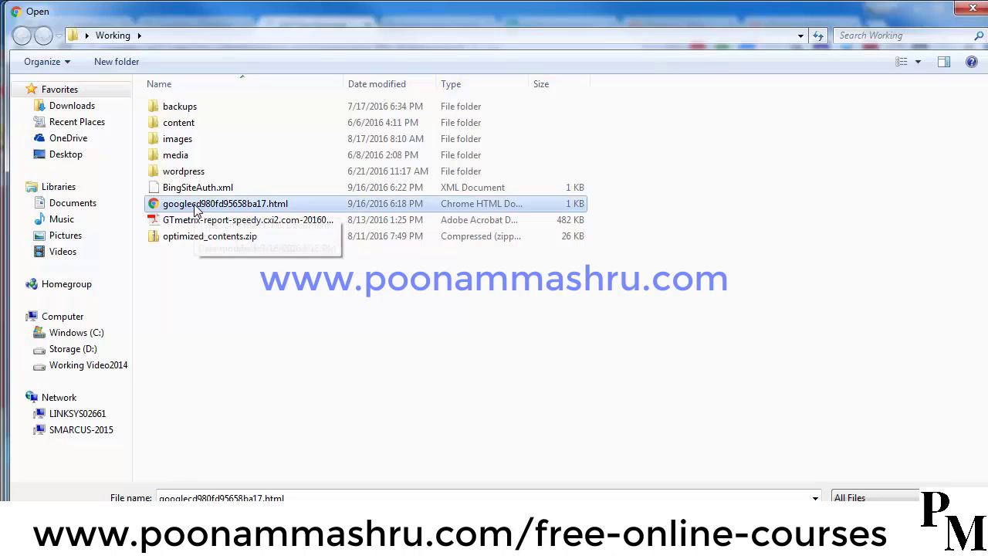
ctrl+click(189, 191)
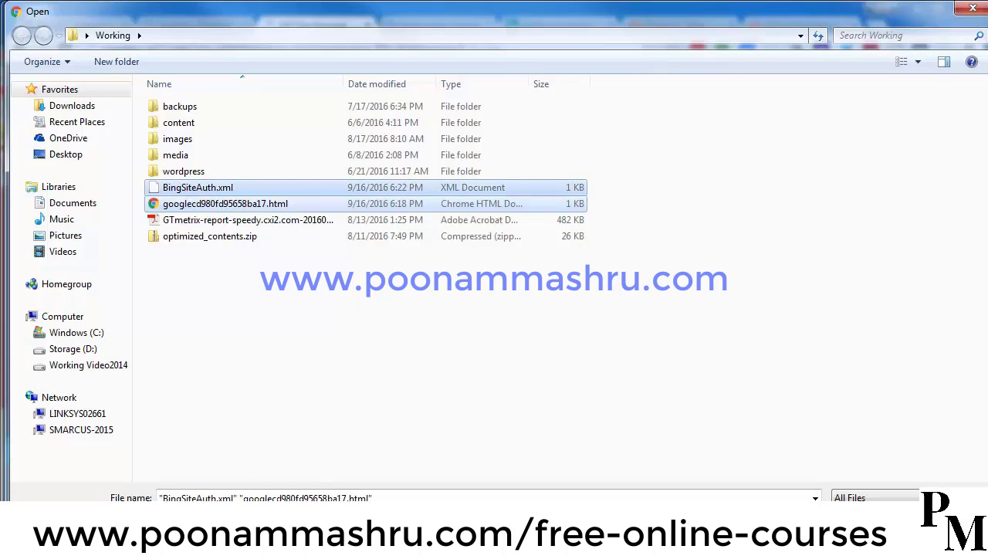
click(872, 522)
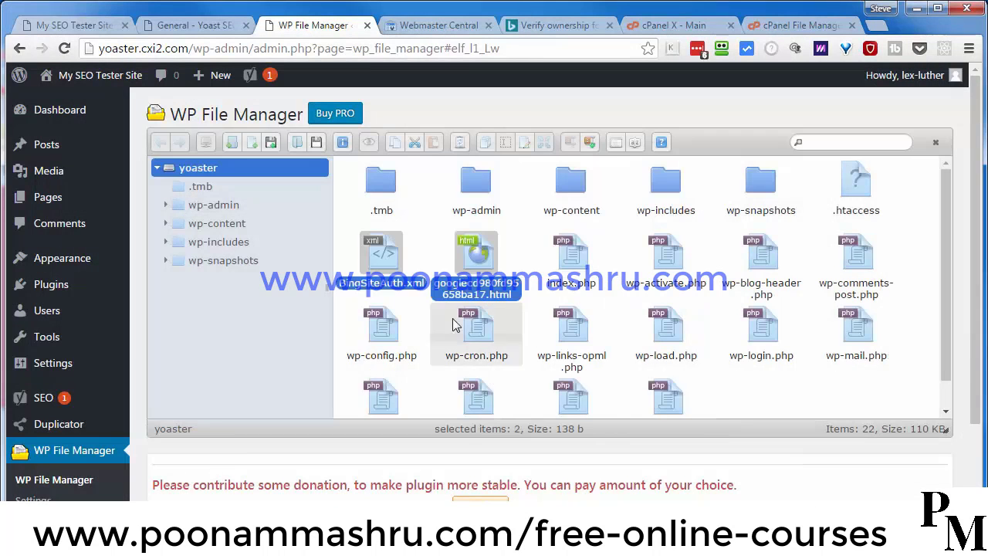
Complete the reCAPTCHA in Google Webmaster Central and verify ownership of yoaster.cxi2.com by HTML file upload.
click(440, 25)
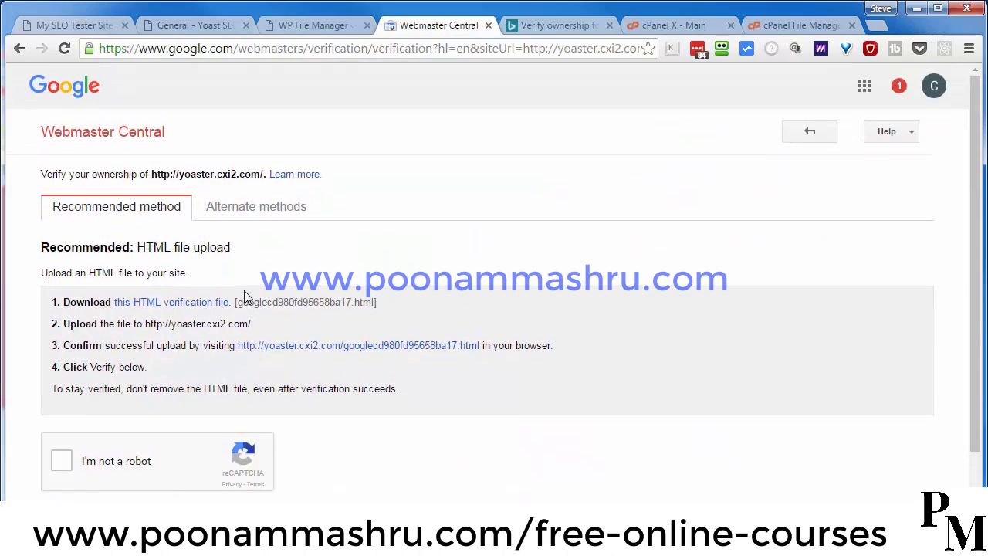
scroll(425, 247, down, 1)
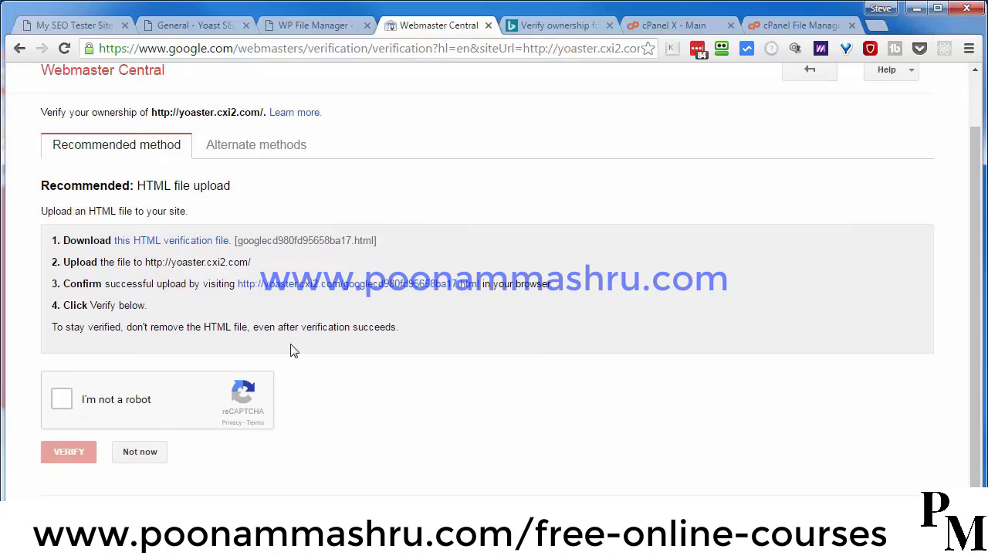
click(63, 405)
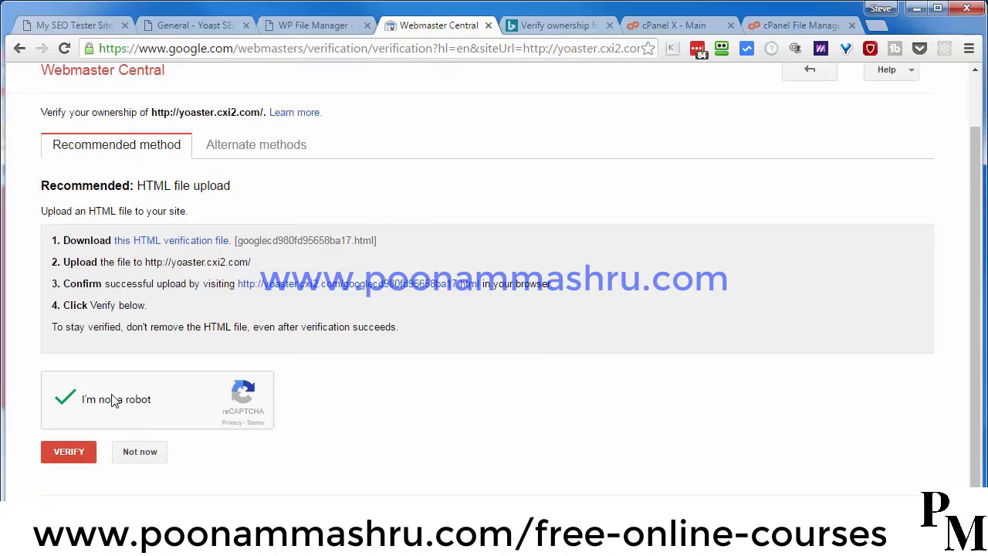
click(69, 459)
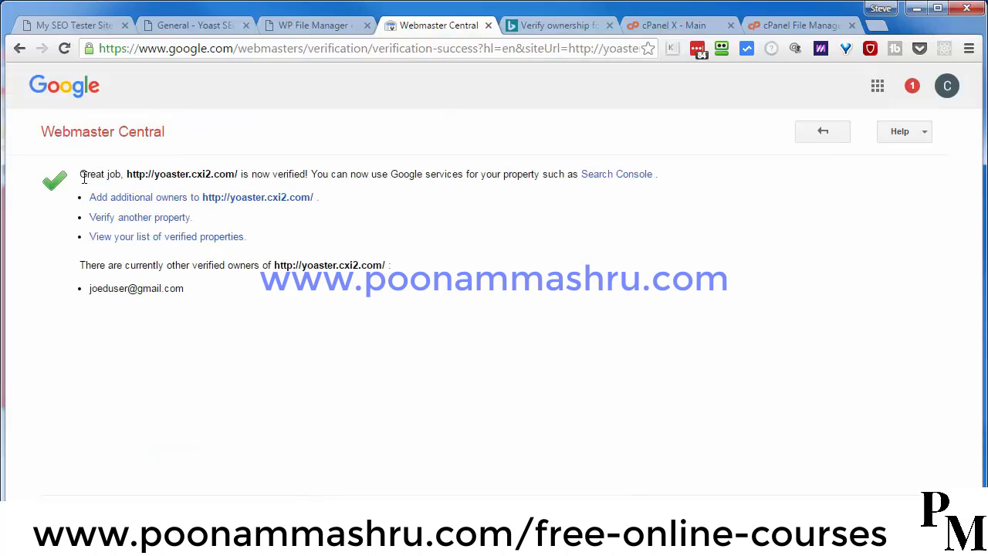
Verify ownership of yoaster.cxi2.com in Bing Webmaster and return to the WP File Manager page.
click(554, 26)
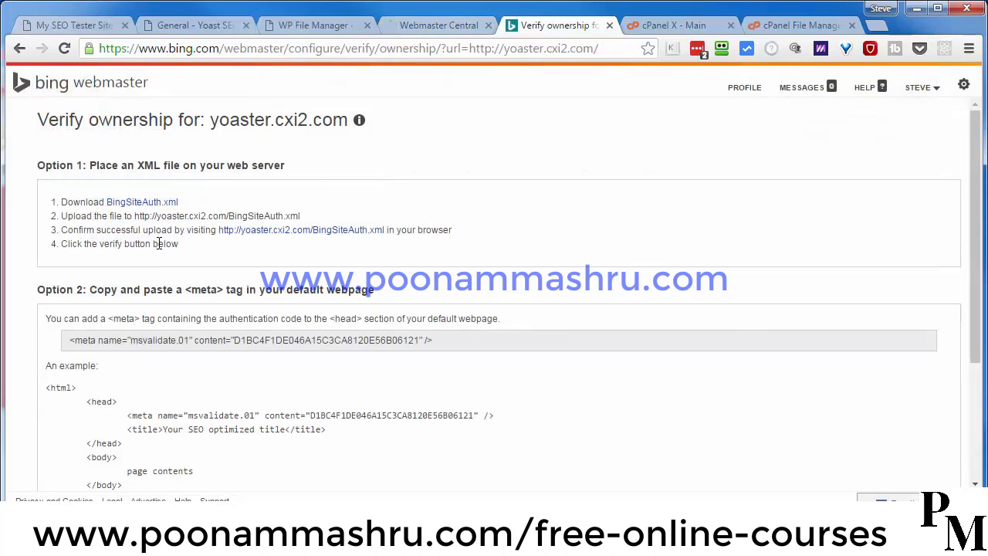
scroll(158, 243, down, 3)
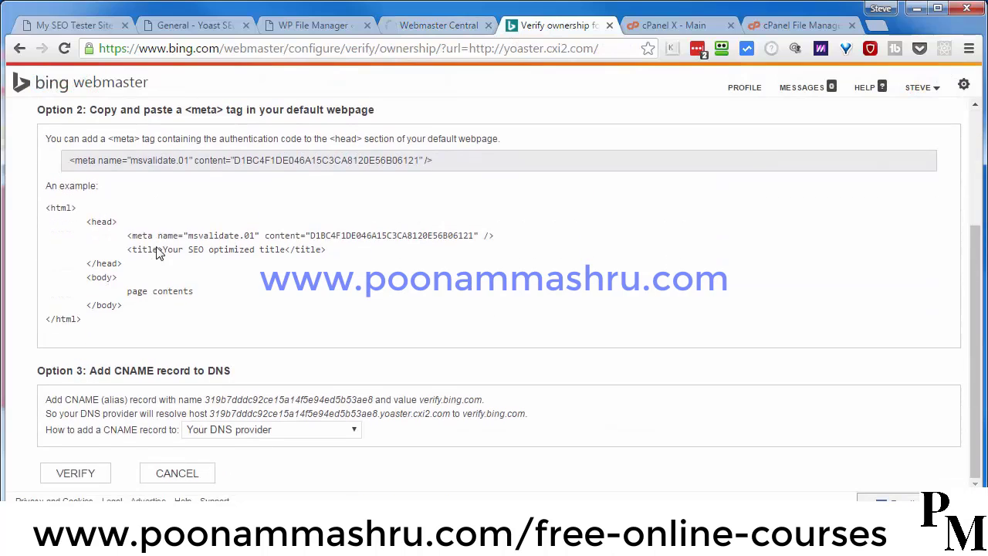
click(75, 473)
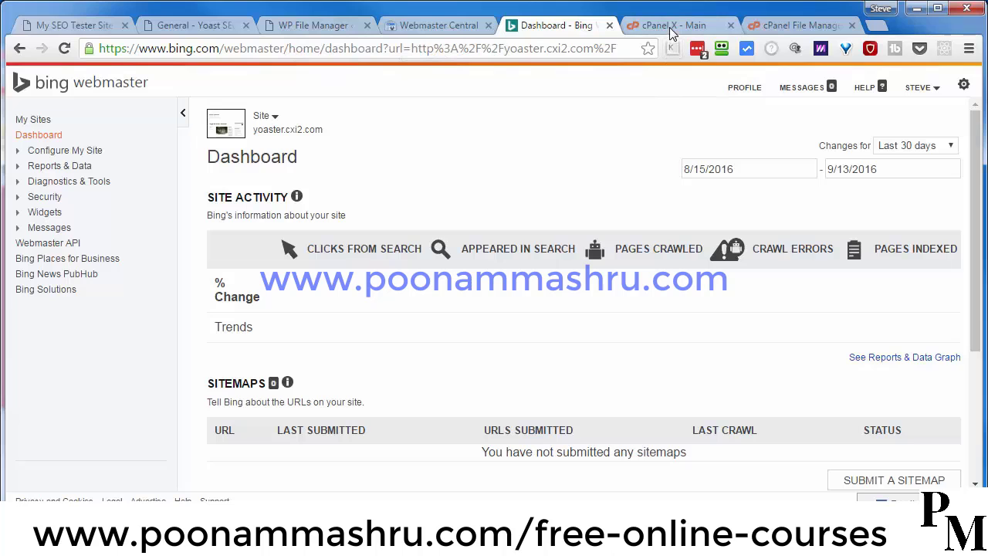
click(294, 26)
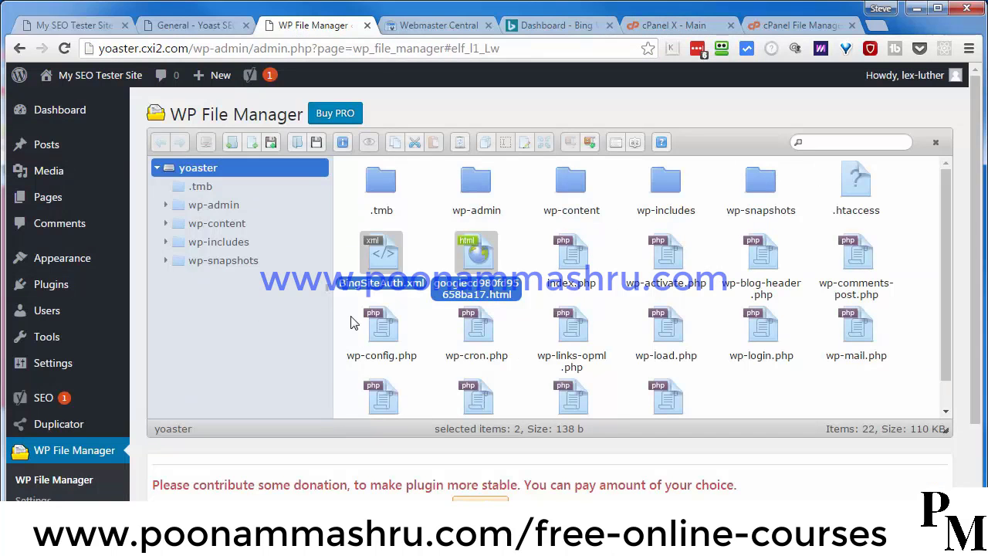